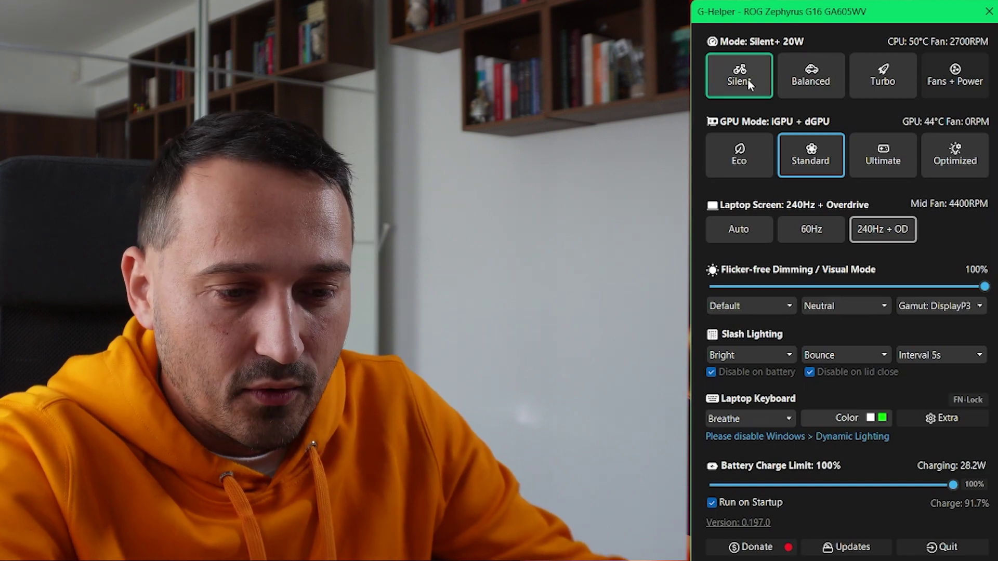
Switch G-Helper to Turbo and view the Turbo fan curves and 80W power limits
click(814, 86)
click(870, 90)
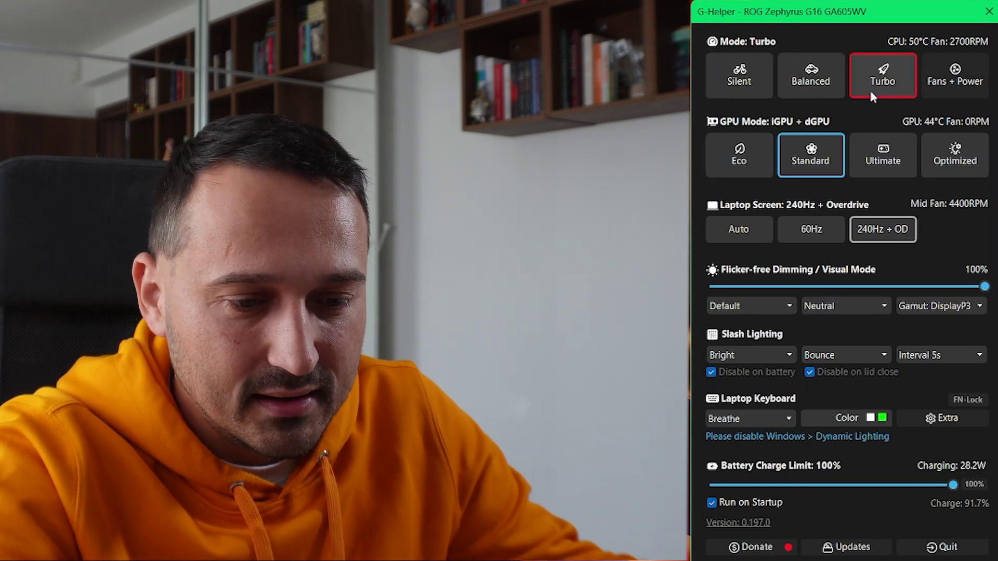
click(928, 83)
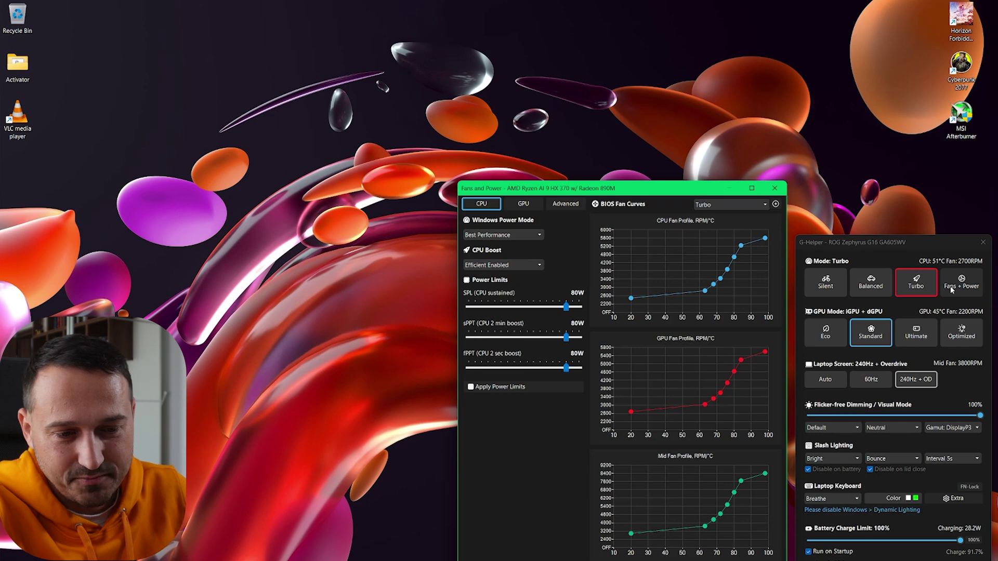
Maximise the Fans and Power window and set Windows power mode to Best Power Efficiency
drag(633, 184, 588, 148)
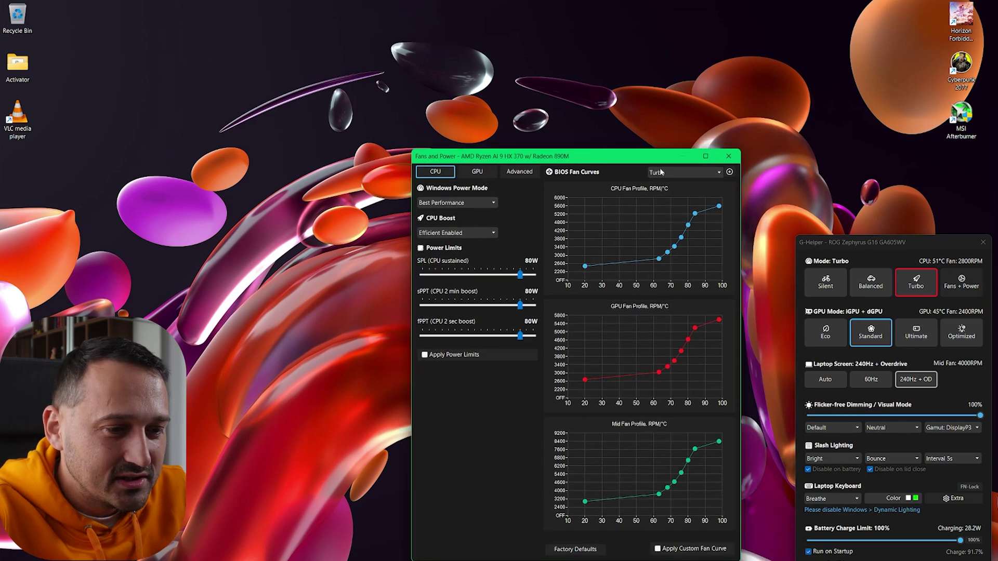
click(711, 151)
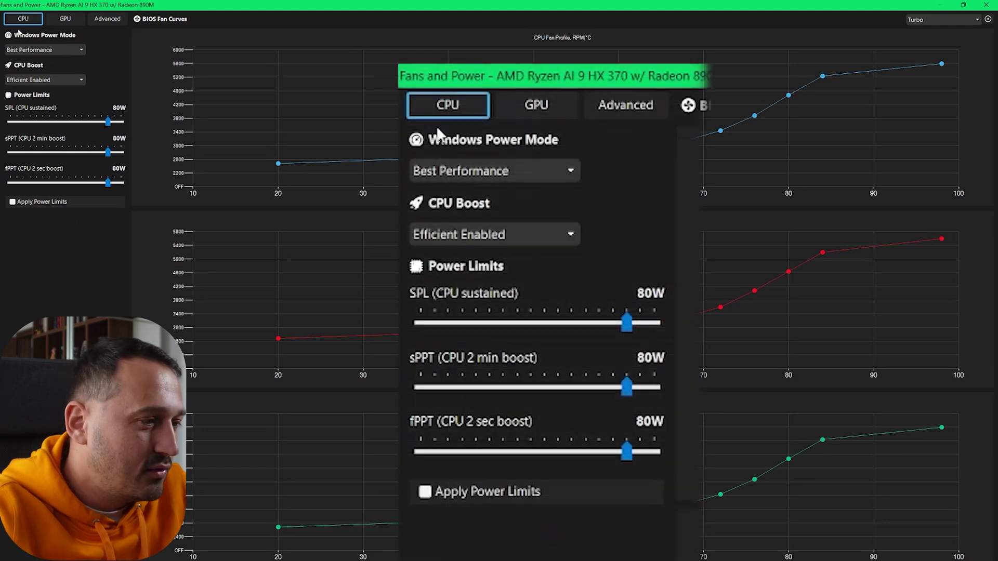
click(44, 50)
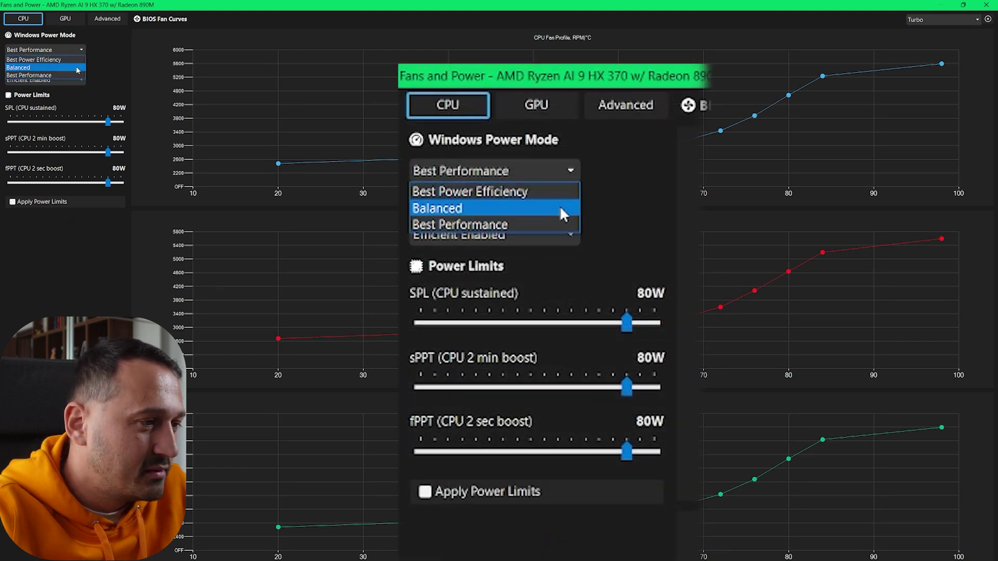
click(69, 59)
click(68, 49)
click(60, 63)
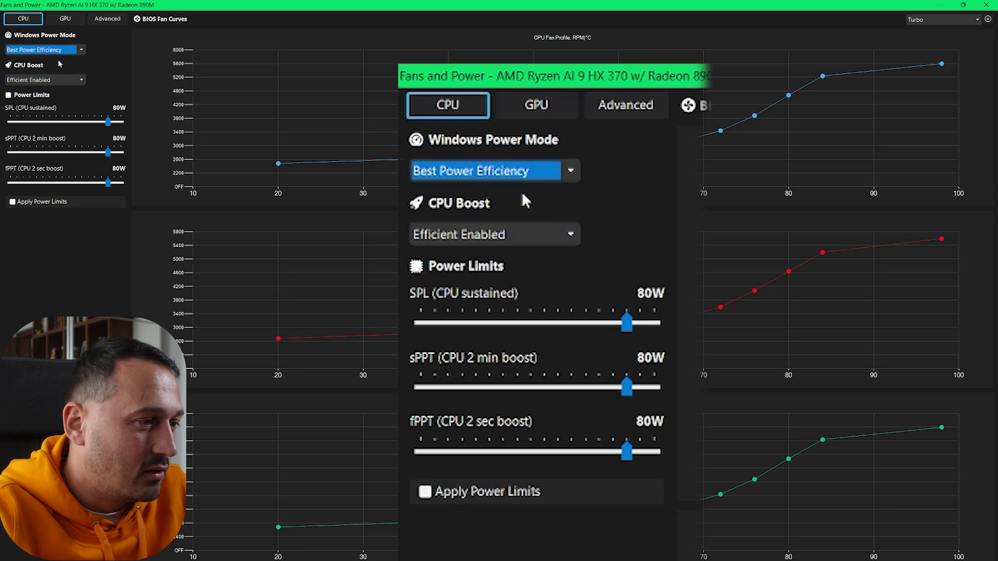
Settle on Best Power Efficiency after trying Balanced, then switch to Silent with 20/25/30W limits
click(62, 50)
click(60, 67)
click(65, 52)
click(62, 58)
click(64, 49)
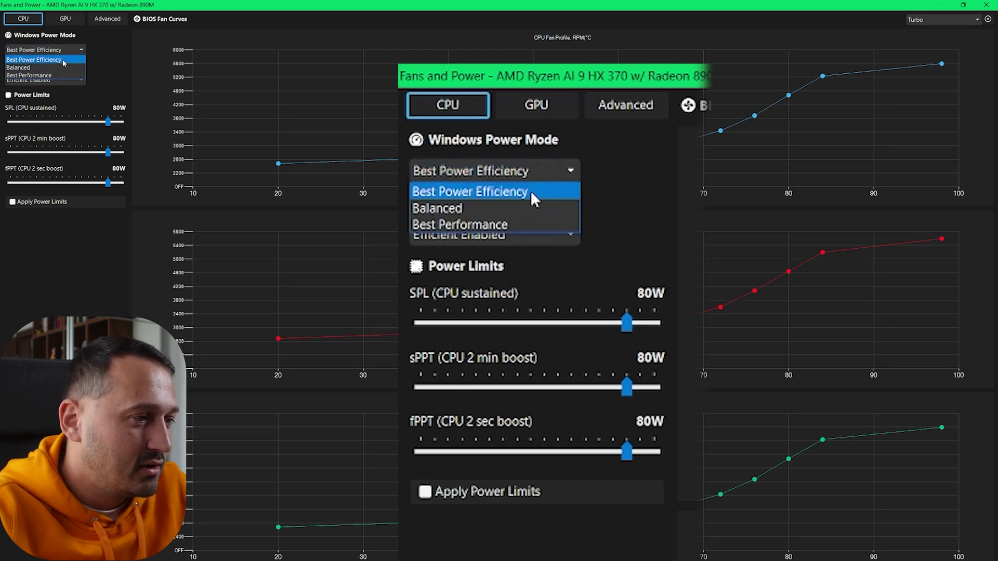
click(63, 60)
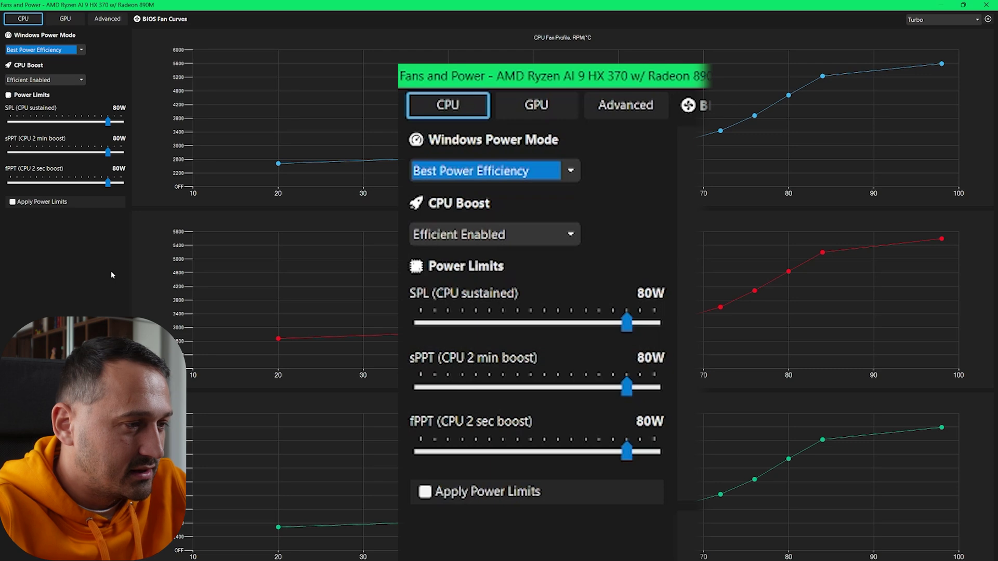
key(ctrl+shift+F5)
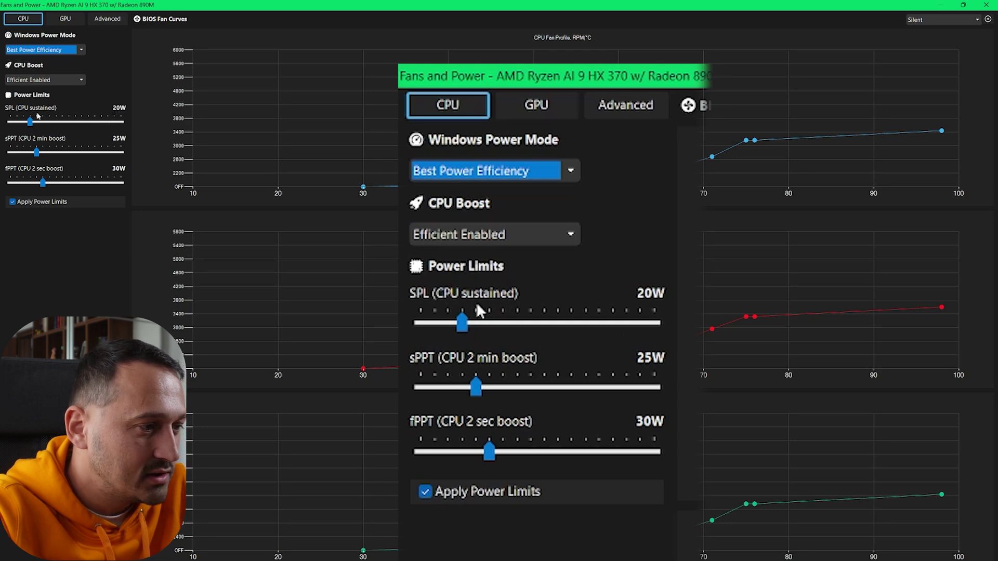
Test sPPT and fPPT values (40W, 35W), keep limits at 20/25/30W, and close Fans and Power
click(29, 121)
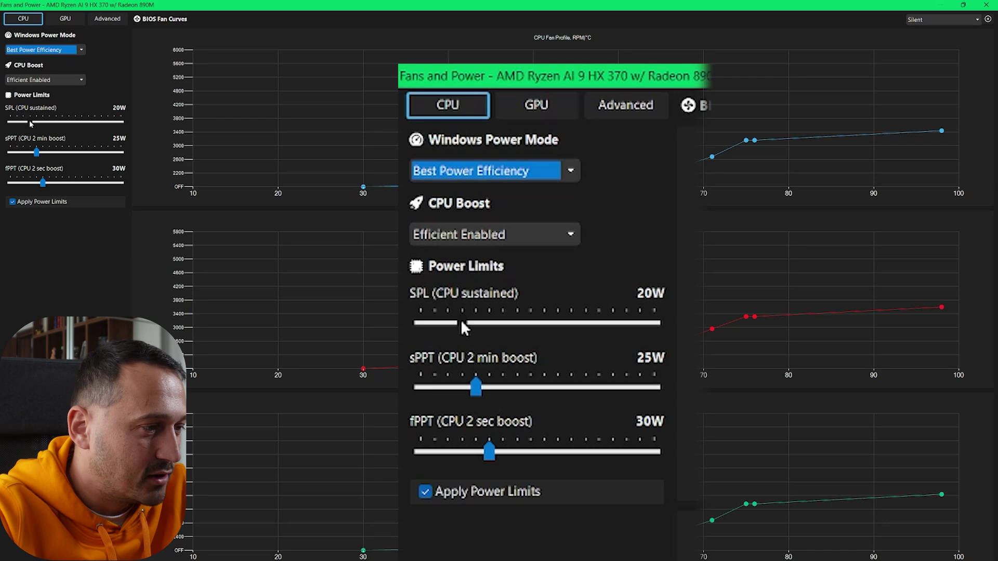
click(31, 123)
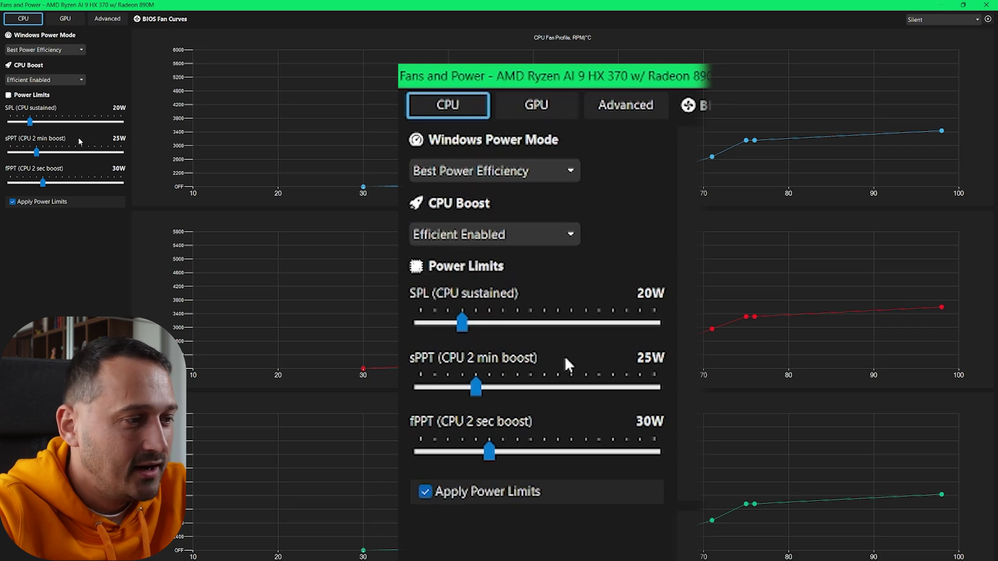
mouse_move(32, 149)
mouse_down()
mouse_move(46, 158)
mouse_move(35, 155)
mouse_up()
drag(81, 183, 56, 187)
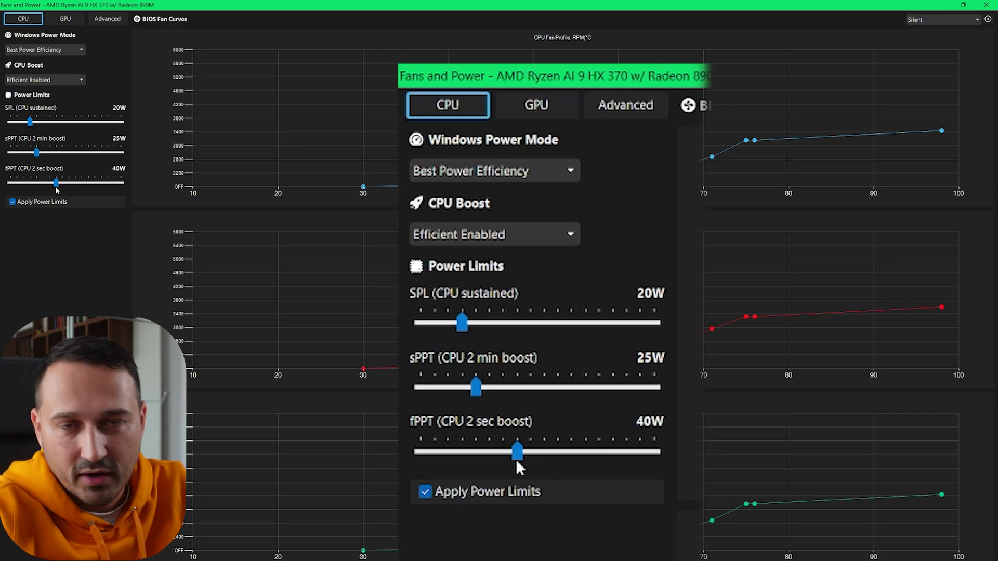
drag(52, 186, 48, 186)
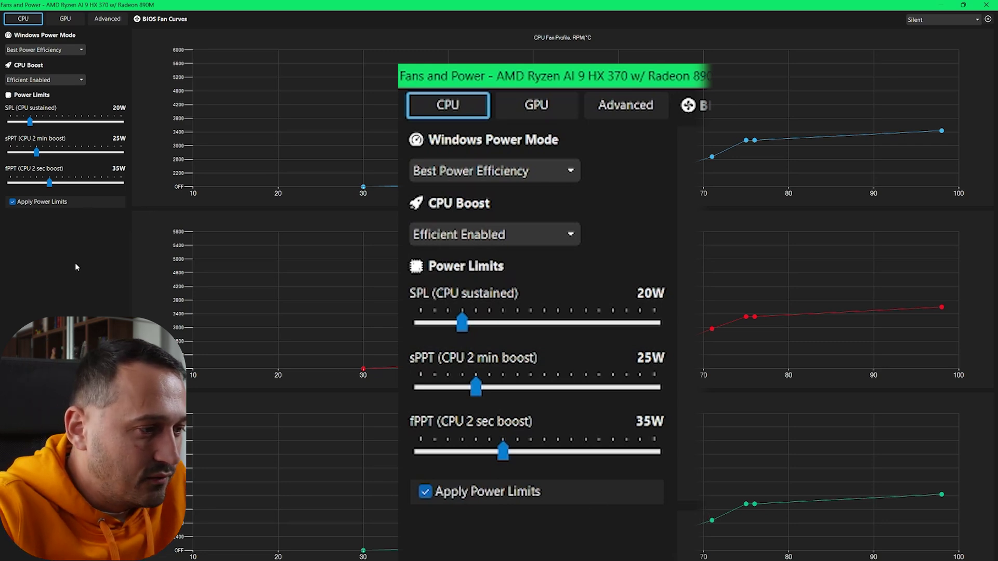
click(984, 5)
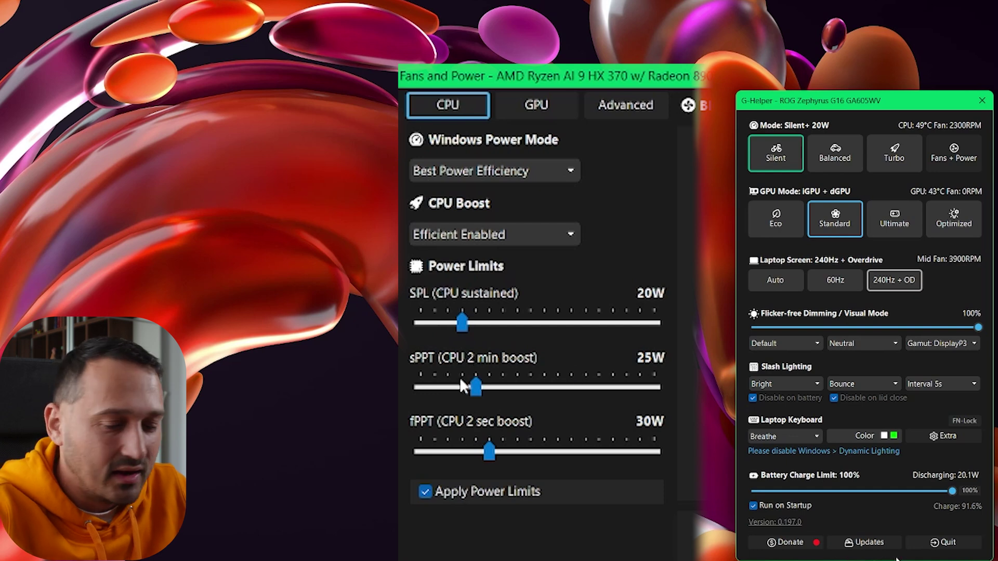
click(475, 390)
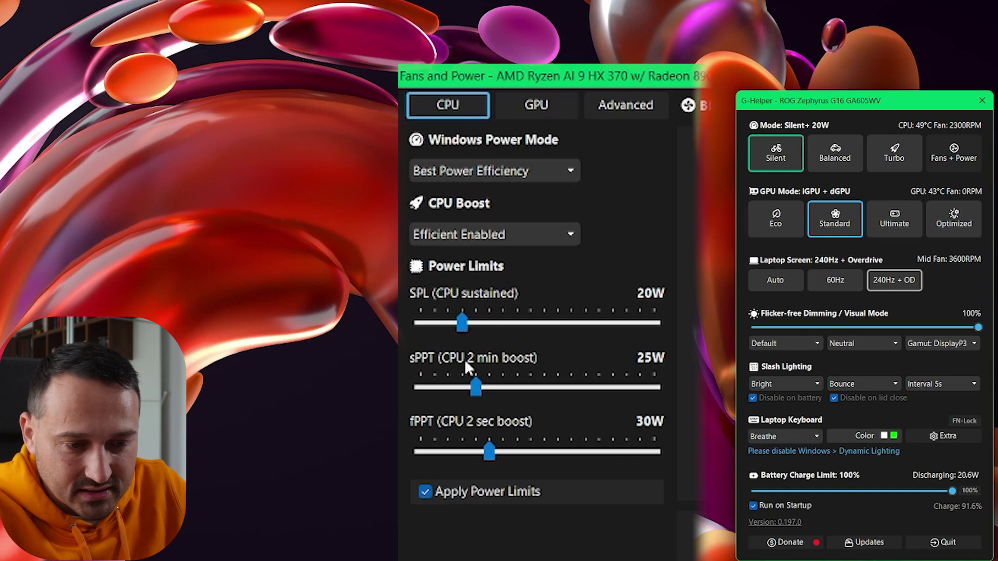
mouse_move(474, 387)
mouse_down()
mouse_move(538, 400)
mouse_move(472, 400)
mouse_up()
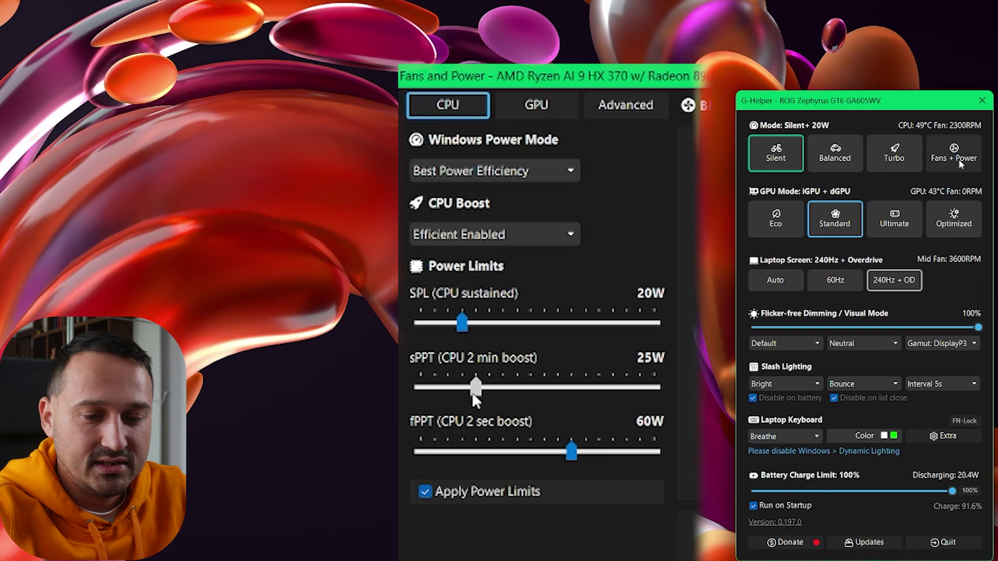
drag(564, 456, 516, 460)
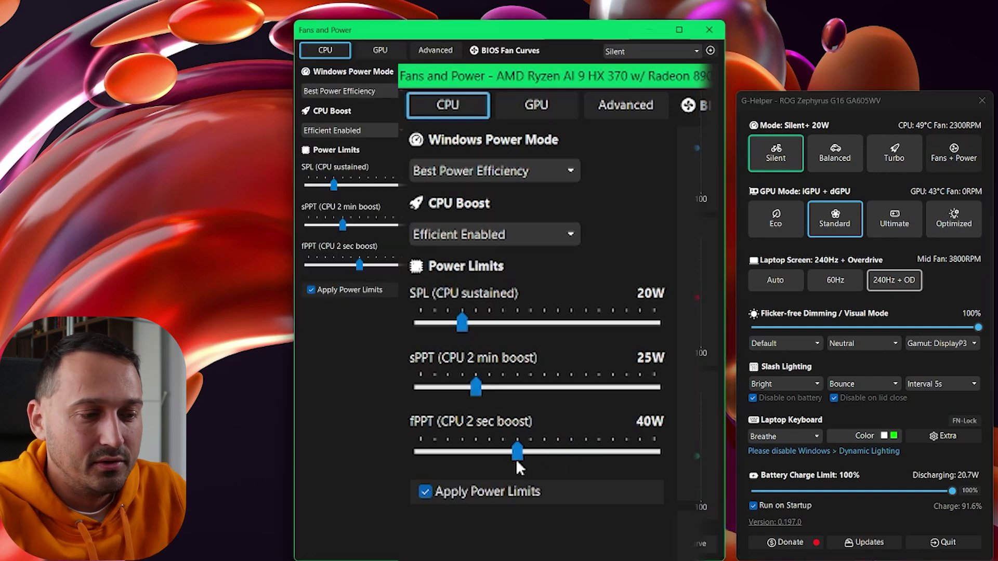
click(709, 30)
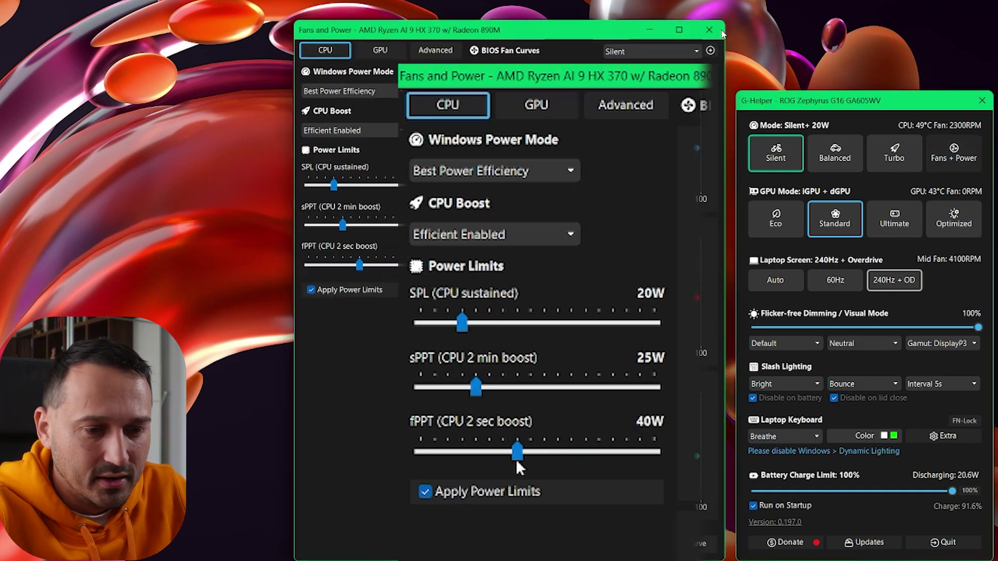
click(835, 153)
click(778, 156)
click(890, 163)
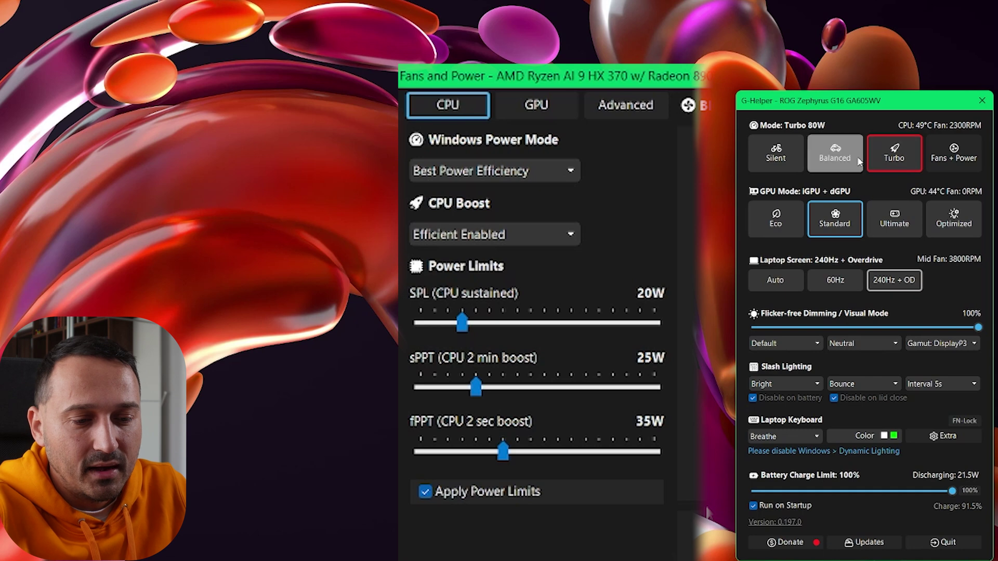
click(832, 159)
click(785, 162)
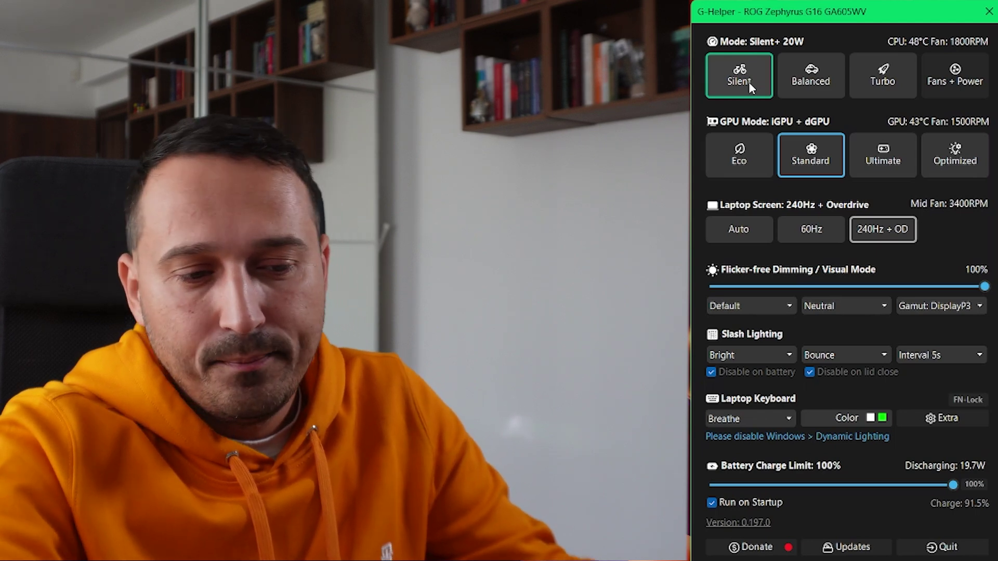
Toggle between Silent and Turbo, ending on Silent+ 20W
click(748, 83)
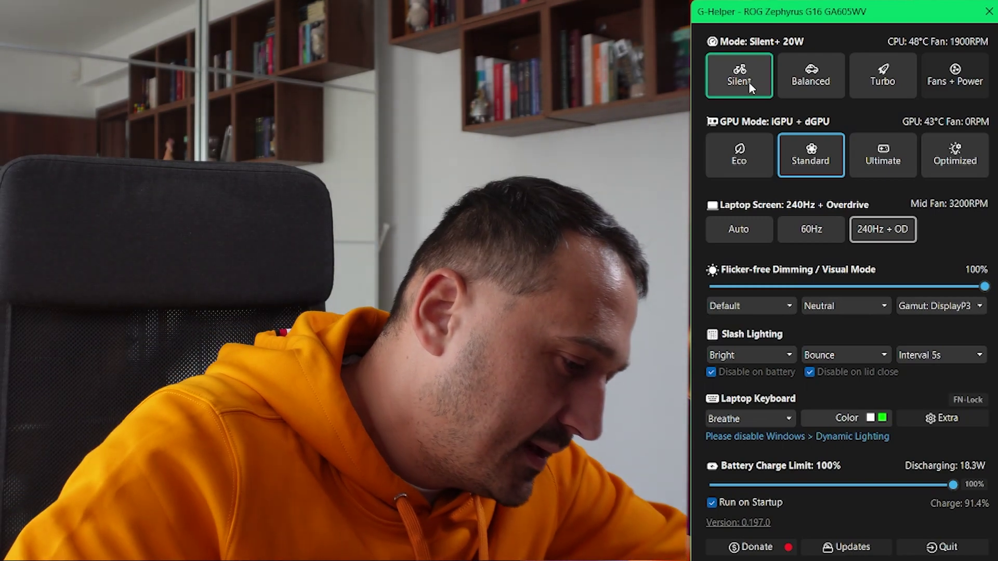
key(ctrl+shift+F5)
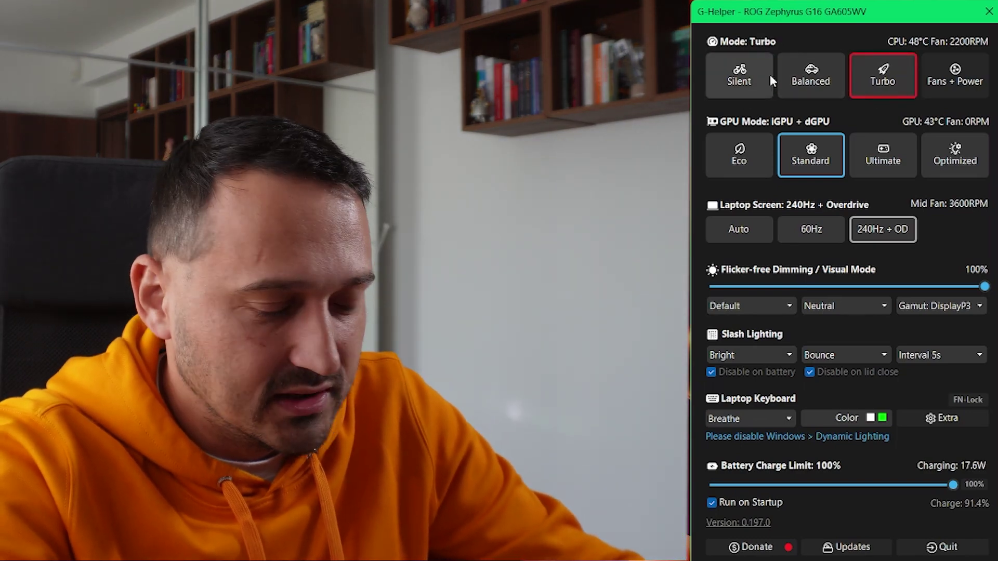
click(759, 79)
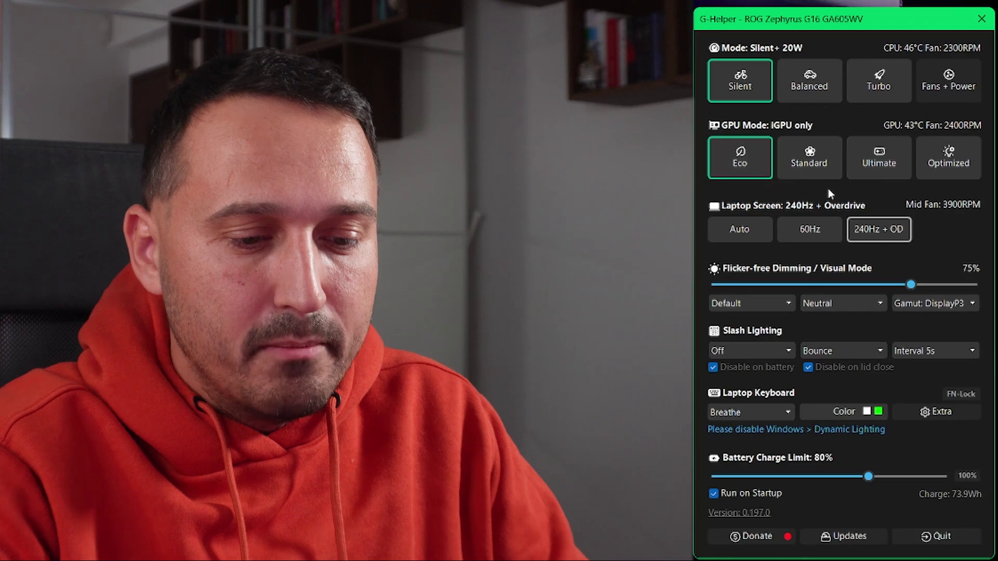
Set GPU mode to Standard and view the AMD Radeon 890M graphs in Task Manager Performance
click(809, 169)
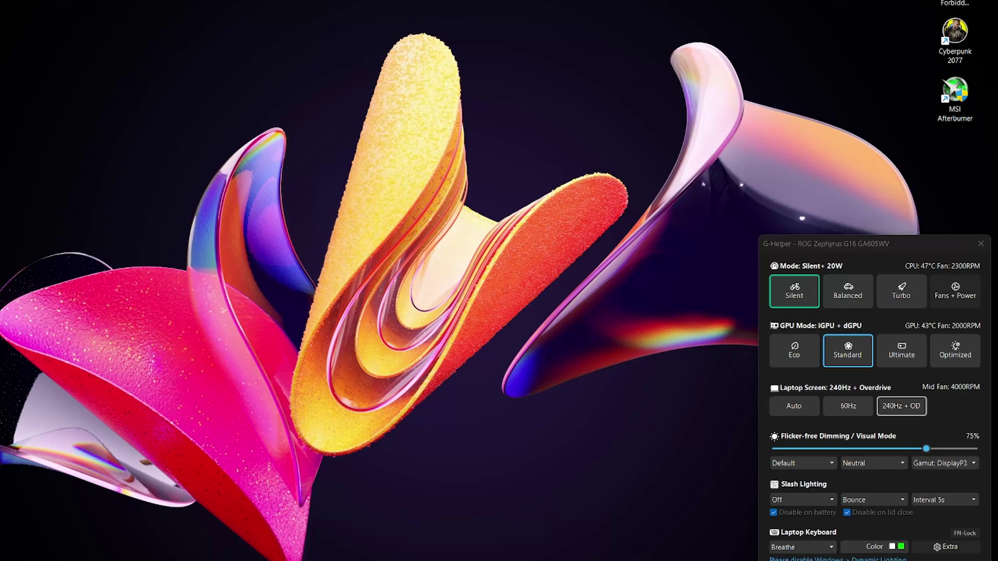
key(ctrl+shift+Escape)
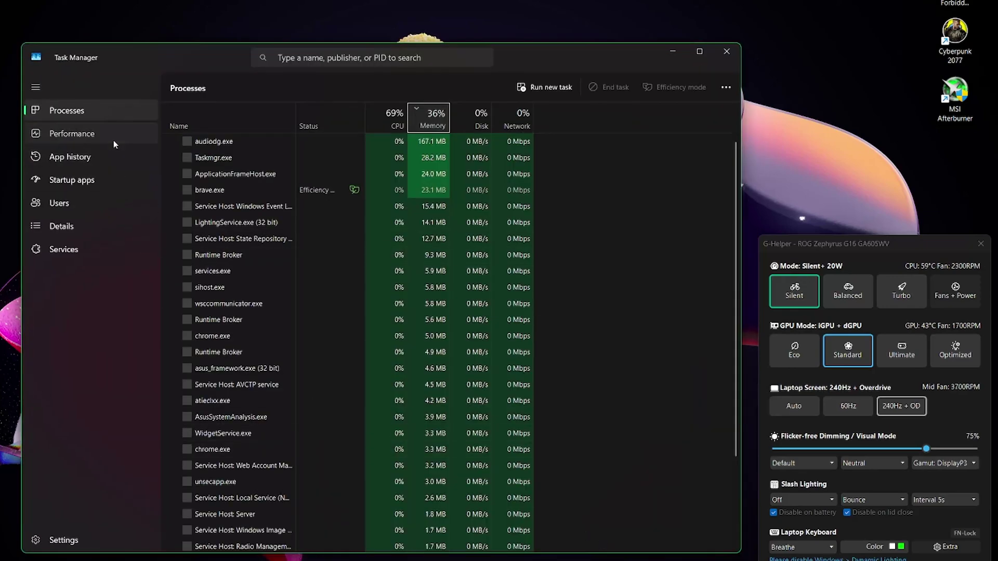
click(114, 142)
click(237, 358)
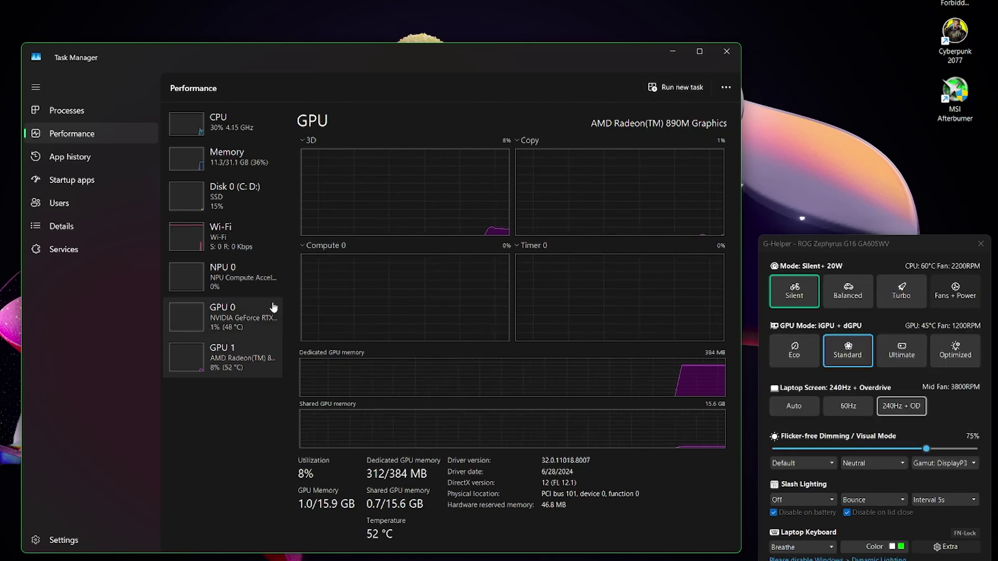
Check the NVIDIA GeForce RTX 4060 graphs, minimise Task Manager, and set GPU mode to Eco
click(253, 321)
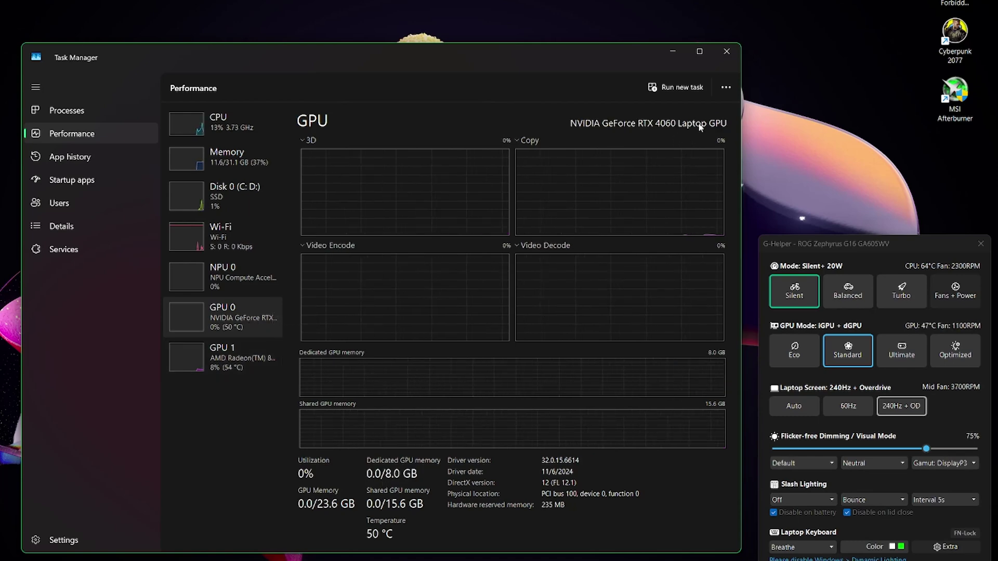
click(673, 52)
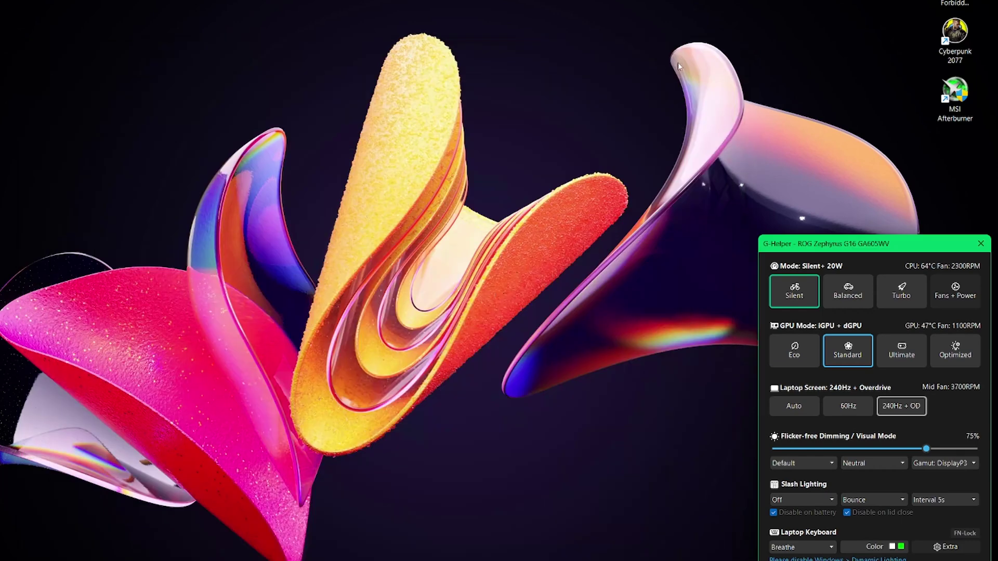
click(802, 363)
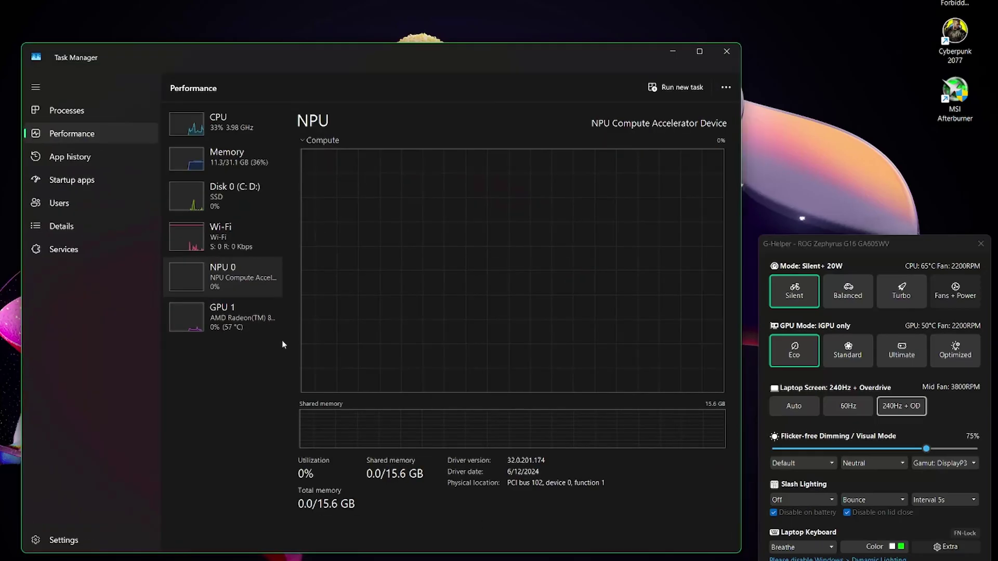
Select the AMD Radeon 890M in Task Manager to confirm the NVIDIA GPU is no longer listed
click(240, 327)
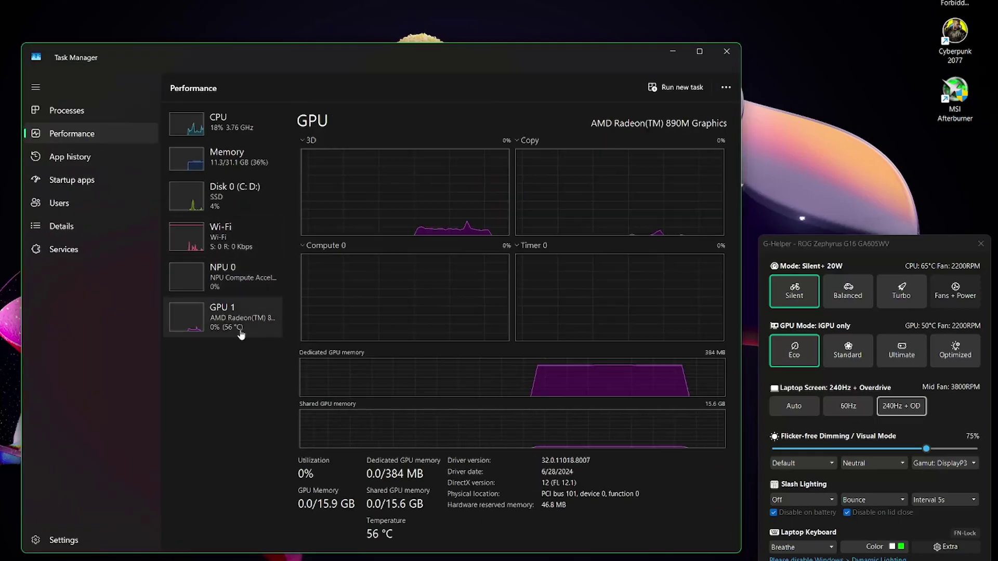